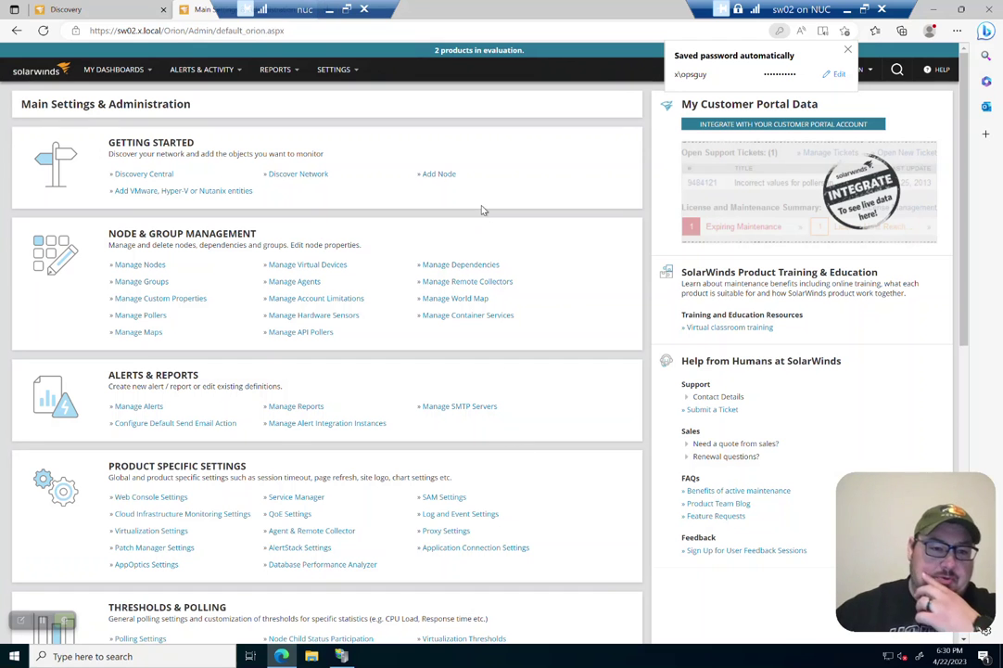
Step: Launch Add Node from Getting Started, then minimize the sw02 VM window to reach the host
{"action": "left_click", "coordinate": [444, 173]}
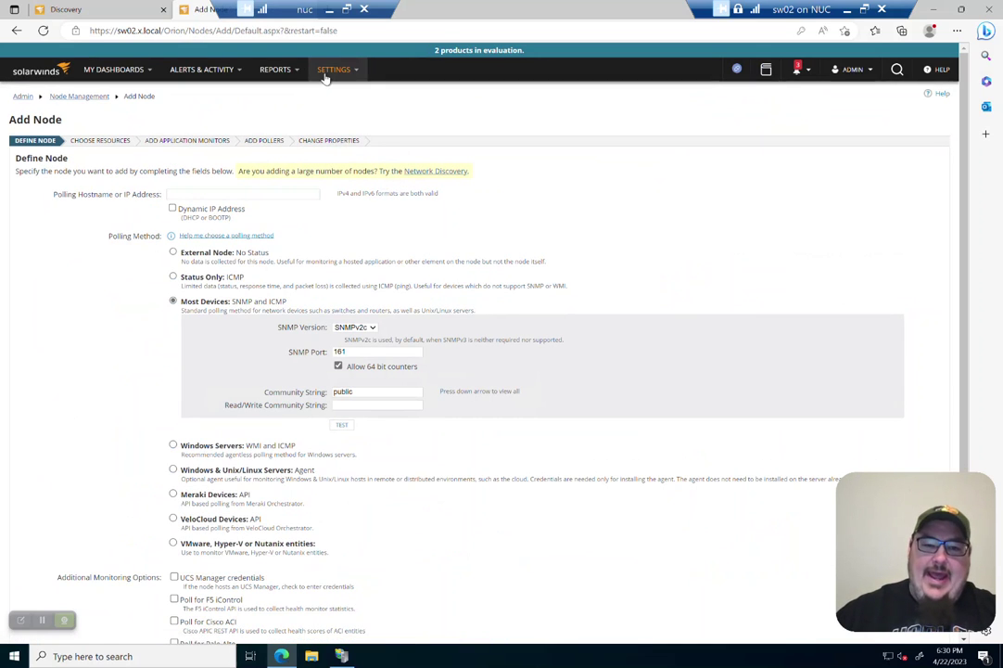
{"action": "mouse_move", "coordinate": [334, 71]}
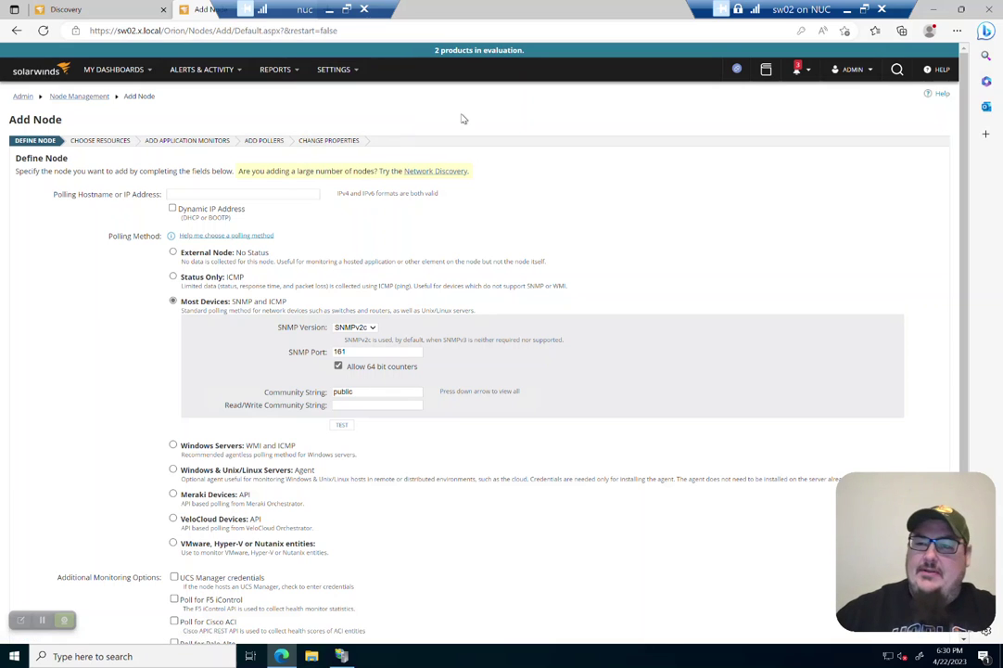
{"action": "left_click", "coordinate": [850, 9]}
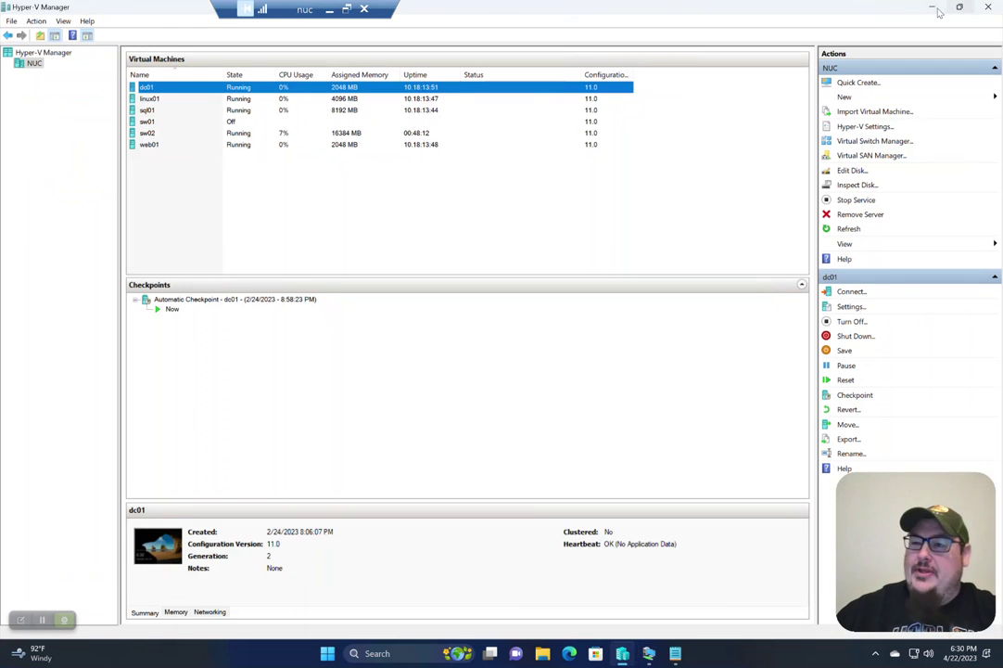
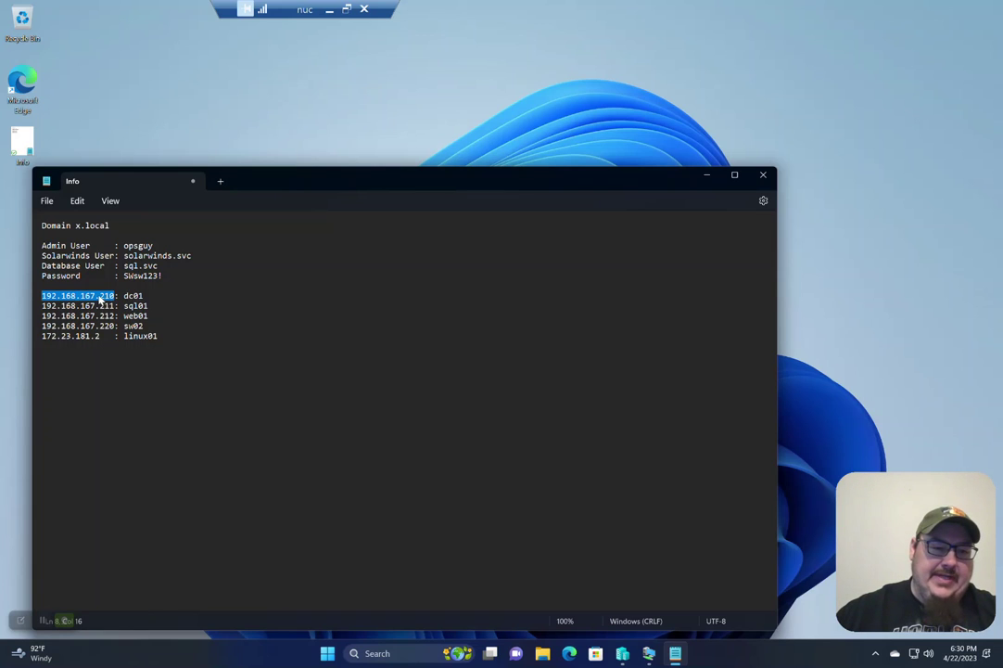
Step: Copy 192.168.167.210, the IP listed beside dc01 in the notes, to the clipboard
{"action": "right_click", "coordinate": [100, 298]}
{"action": "left_click", "coordinate": [119, 359]}
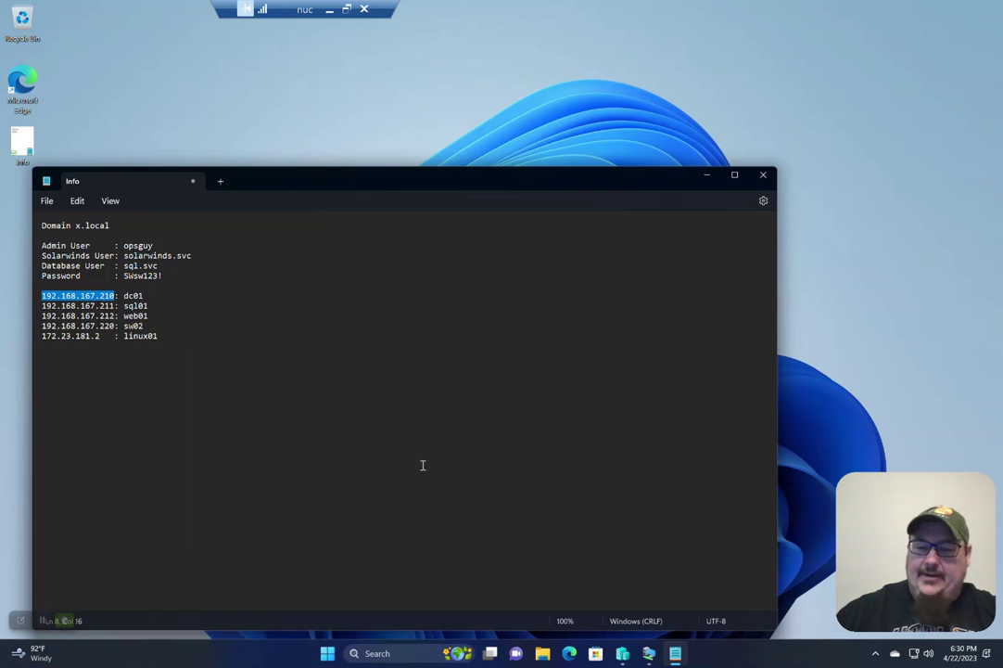
Step: Paste 192.168.167.210 as the polling hostname, choose Windows Servers: WMI and ICMP, and select the solarwinds.svc credential
{"action": "left_click", "coordinate": [649, 655]}
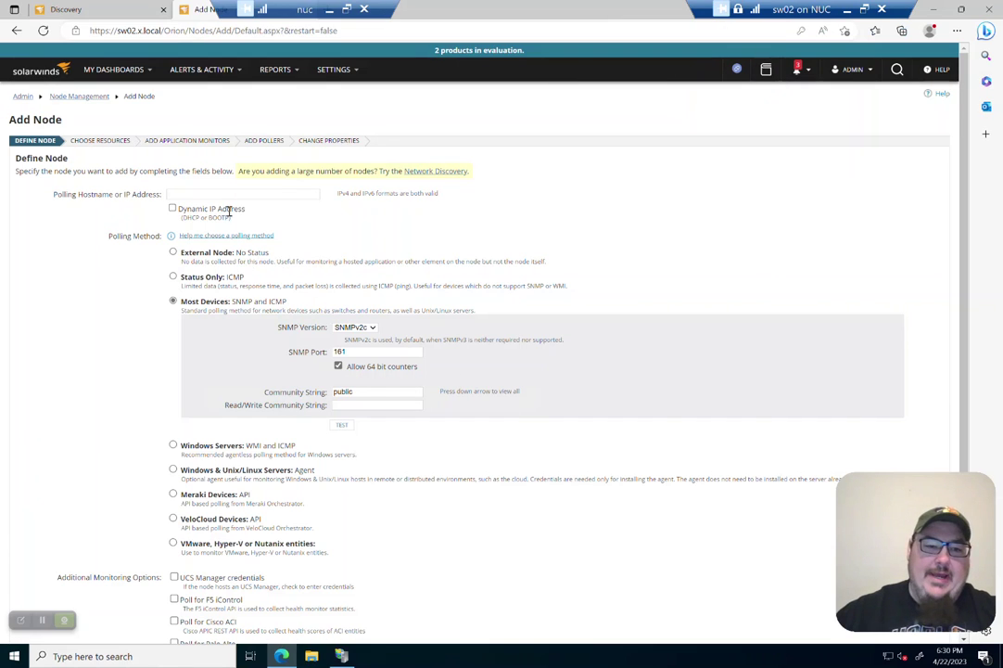
{"action": "left_click", "coordinate": [226, 194]}
{"action": "key", "text": "ctrl+v"}
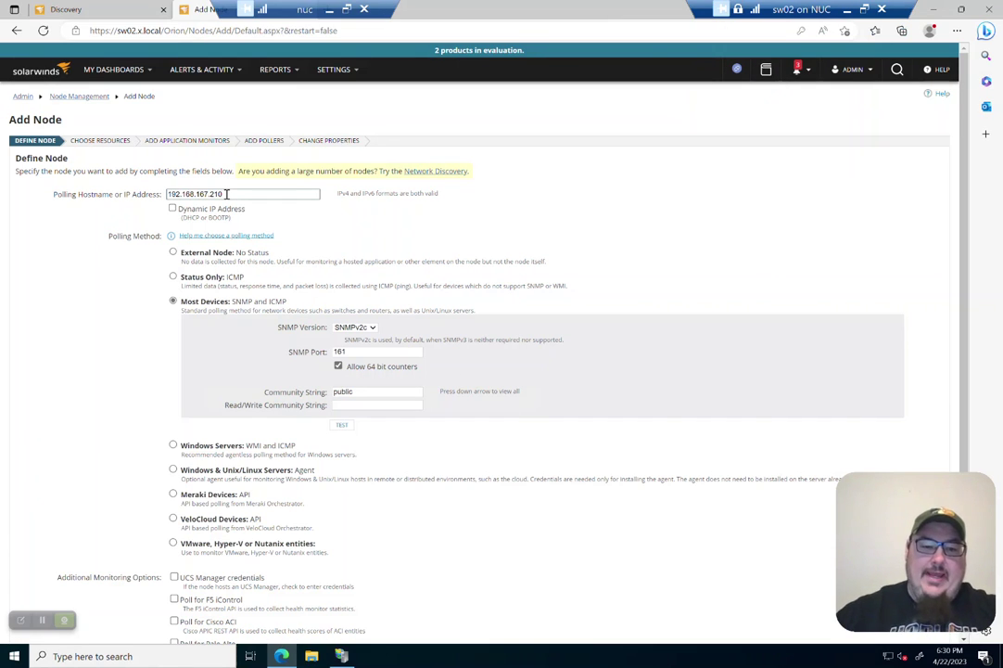
{"action": "left_click", "coordinate": [173, 445]}
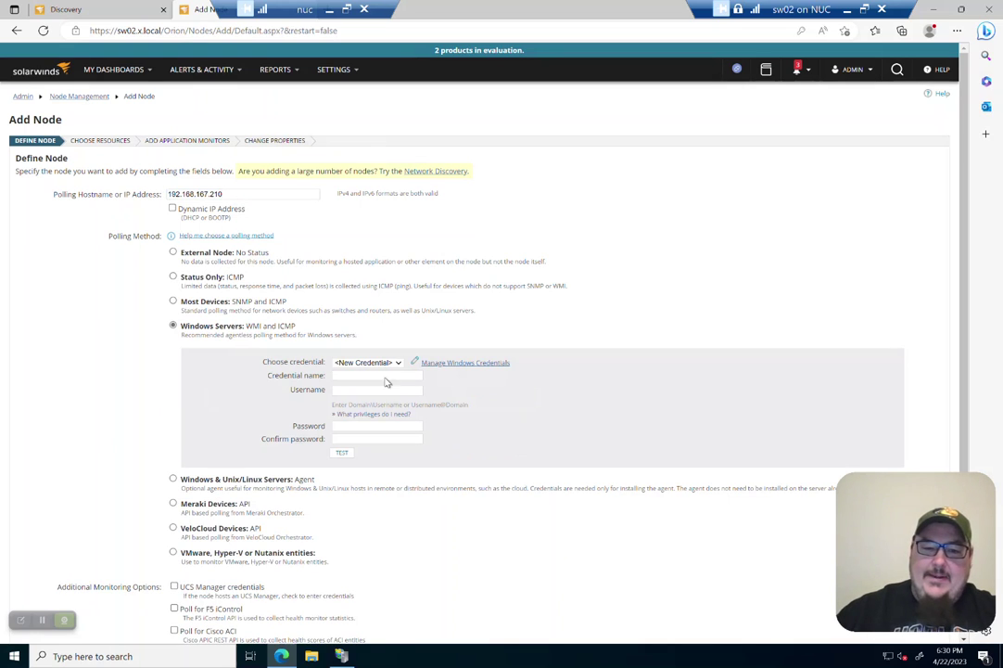
{"action": "left_click", "coordinate": [388, 363]}
{"action": "left_click", "coordinate": [362, 383]}
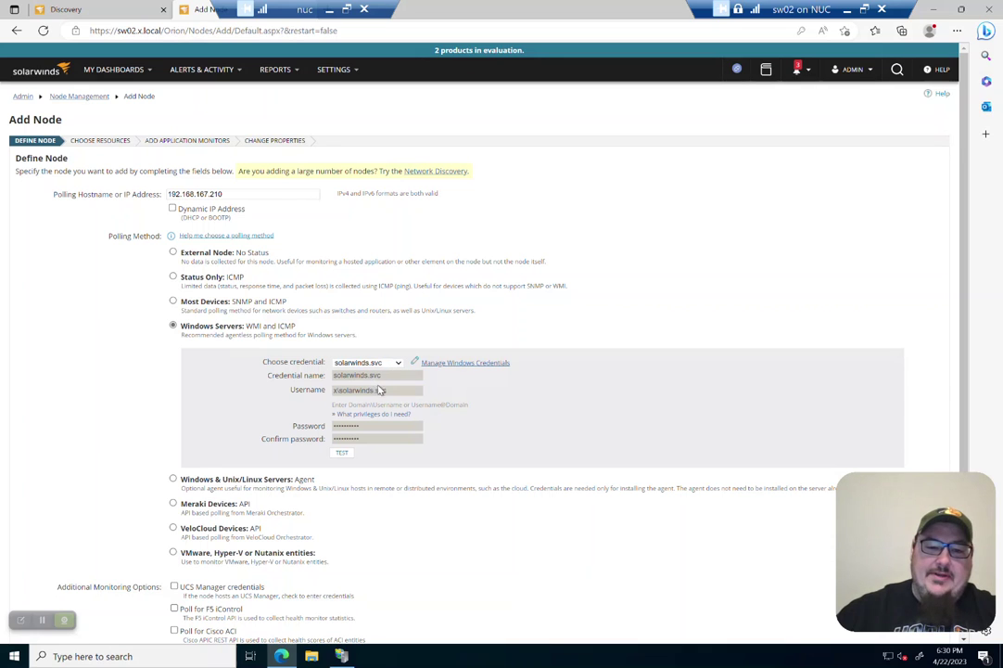
Step: Test the credential against dc01 until Test Successful appears, then submit the node definition for resource discovery
{"action": "scroll", "coordinate": [458, 418], "scroll_direction": "down", "scroll_amount": 2}
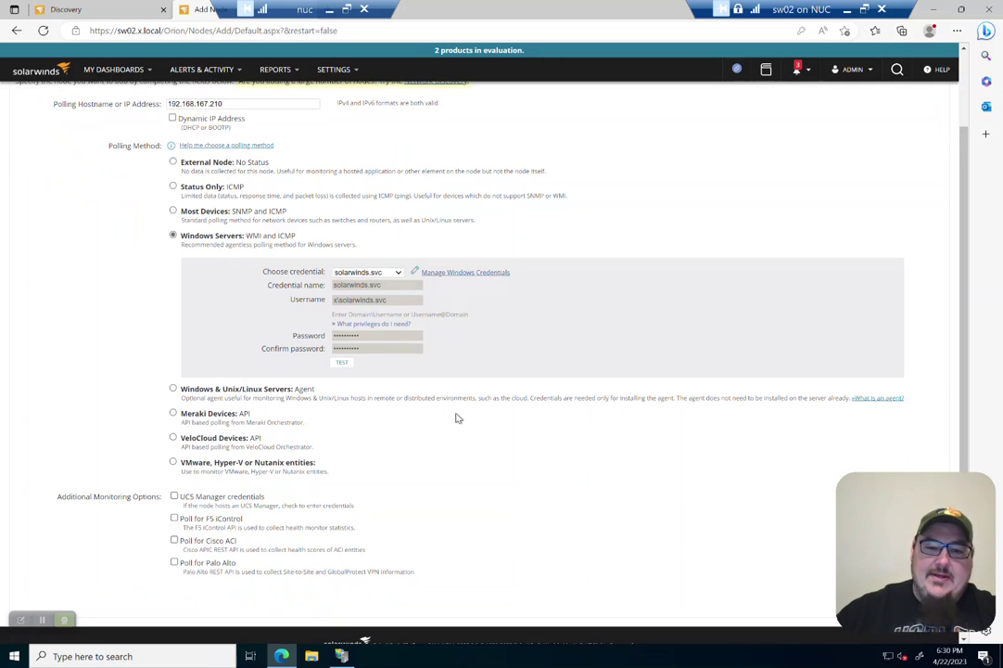
{"action": "left_click", "coordinate": [341, 364]}
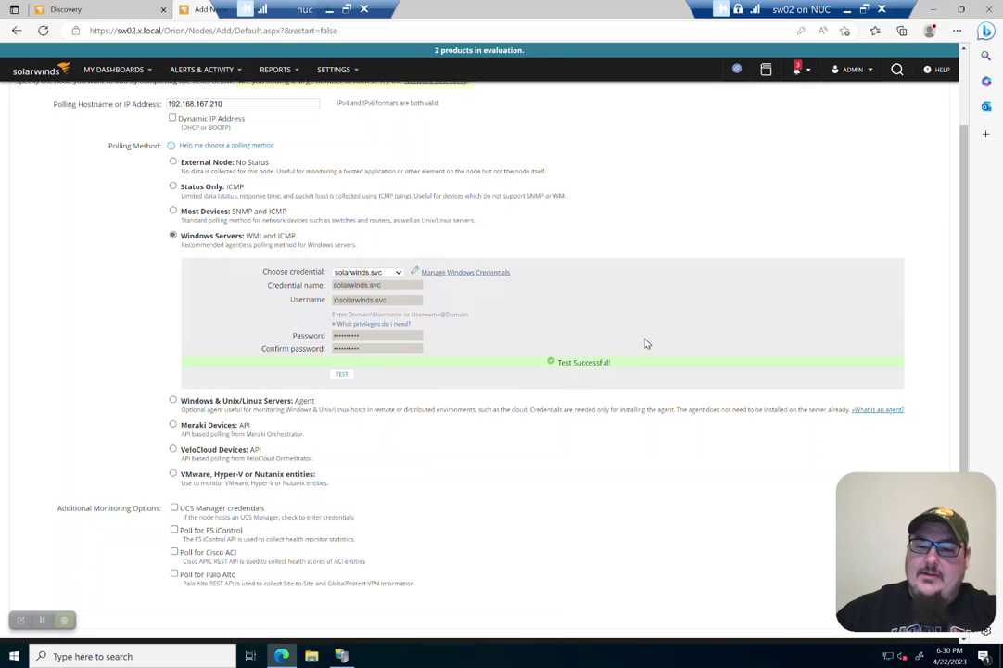
{"action": "left_click_drag", "start_coordinate": [627, 363], "coordinate": [522, 361]}
{"action": "left_click", "coordinate": [621, 492]}
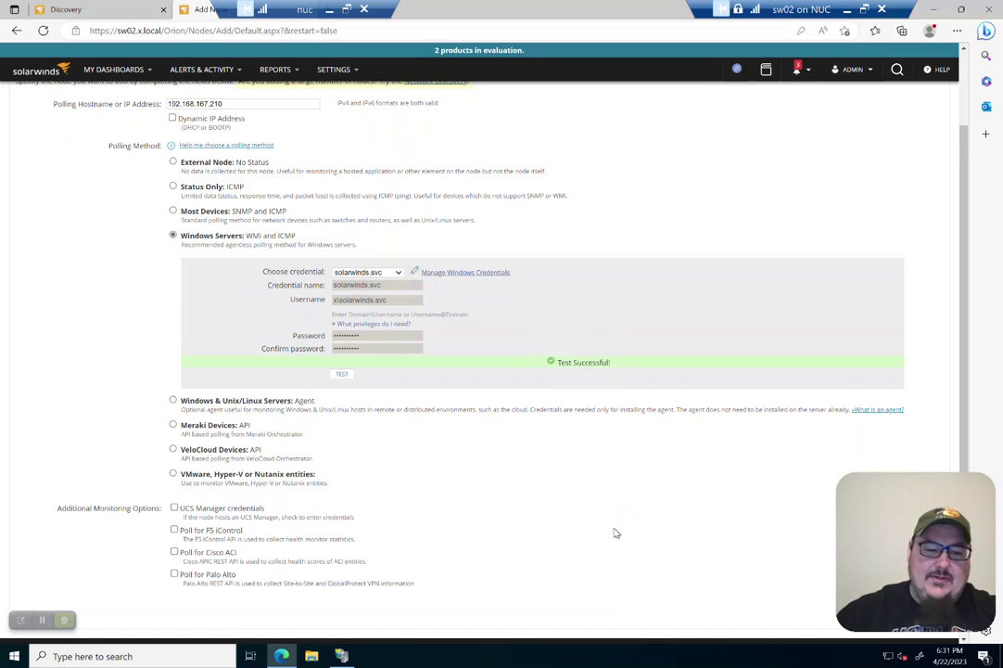
{"action": "scroll", "coordinate": [587, 531], "scroll_direction": "down", "scroll_amount": 1}
{"action": "left_click_drag", "start_coordinate": [869, 496], "coordinate": [40, 496]}
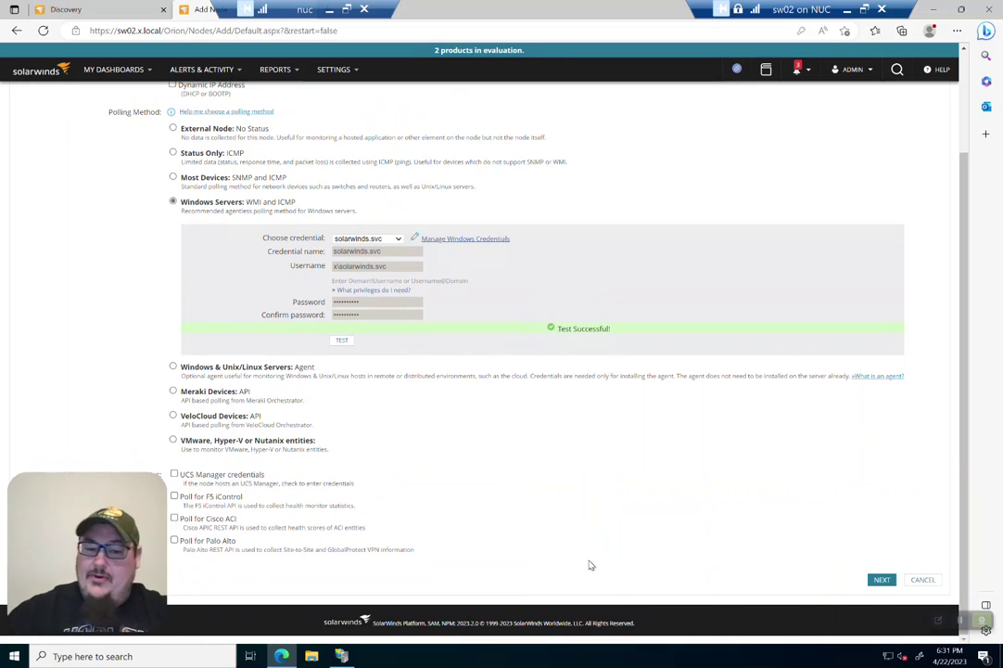
{"action": "left_click", "coordinate": [881, 581]}
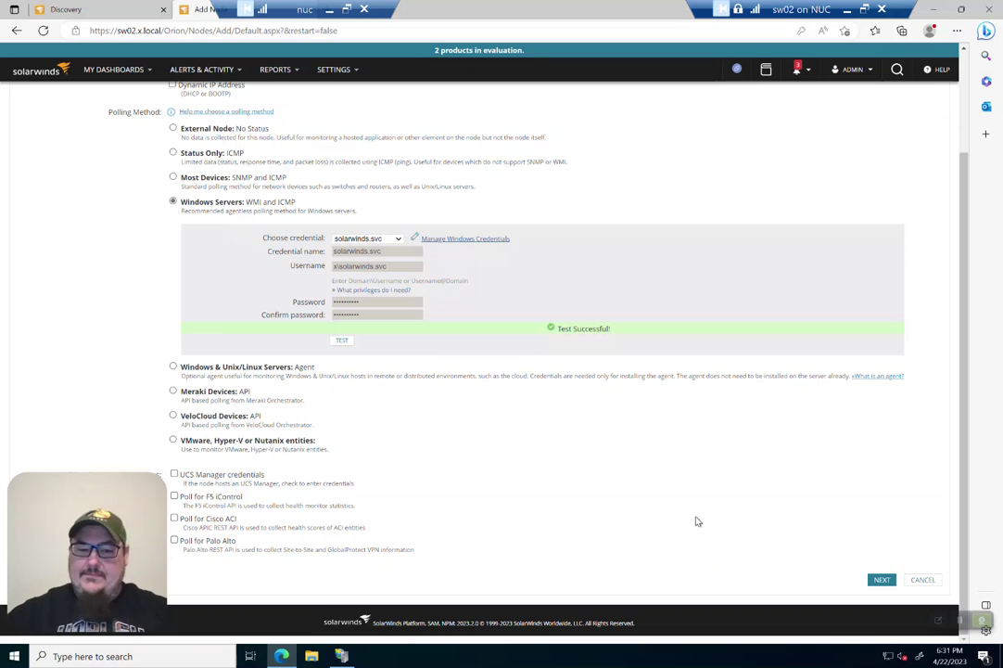
{"action": "scroll", "coordinate": [707, 518], "scroll_direction": "down", "scroll_amount": 3}
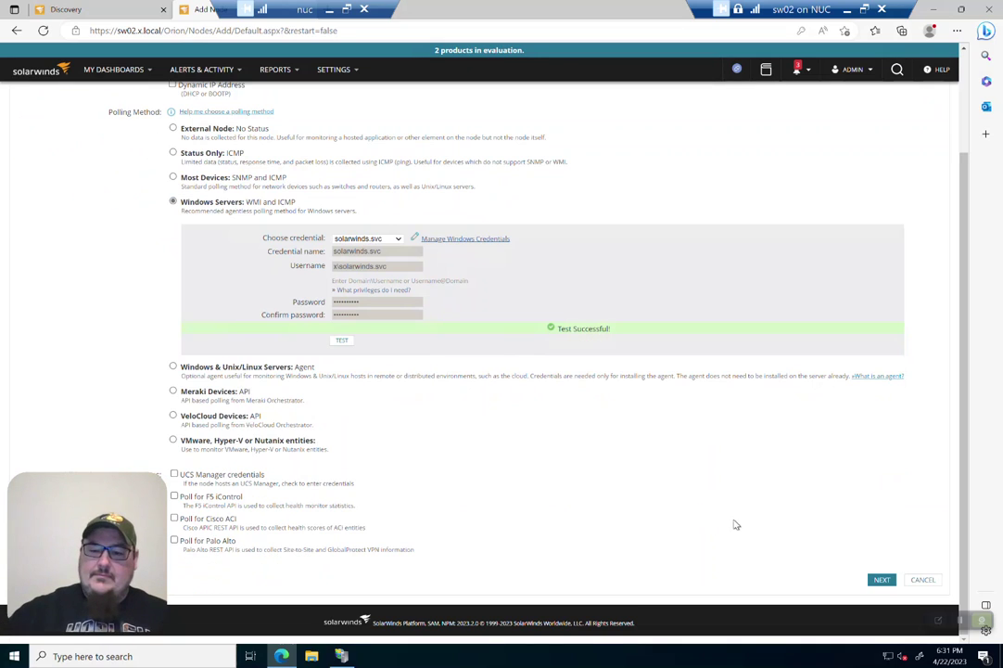
{"action": "left_click", "coordinate": [881, 581]}
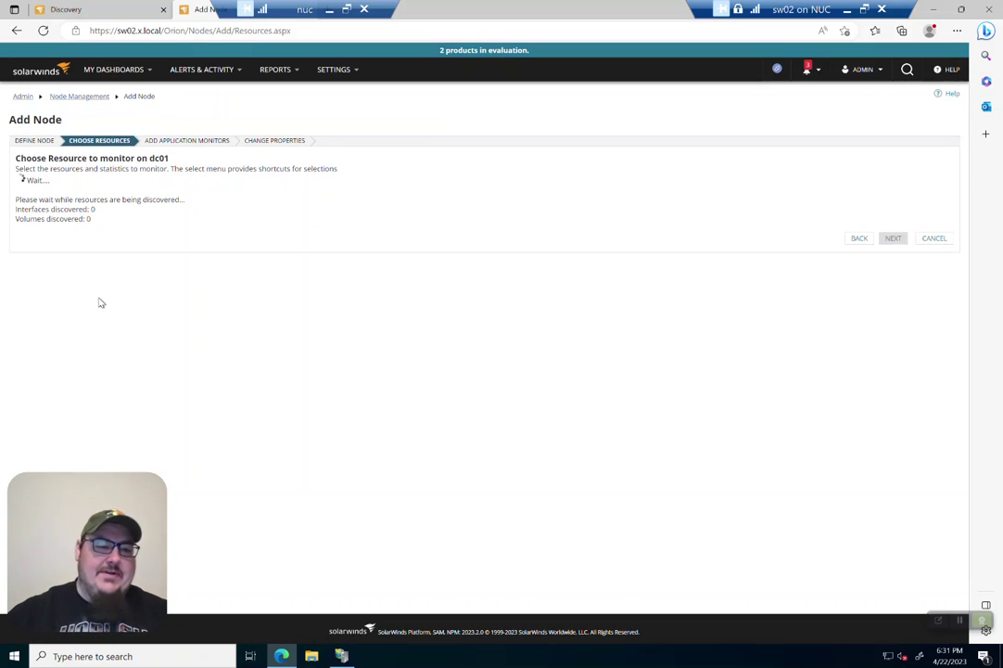
Step: Uncheck Virtual Memory among dc01's discovered resources and advance to Add Application Monitors
{"action": "left_click_drag", "start_coordinate": [79, 505], "coordinate": [879, 504]}
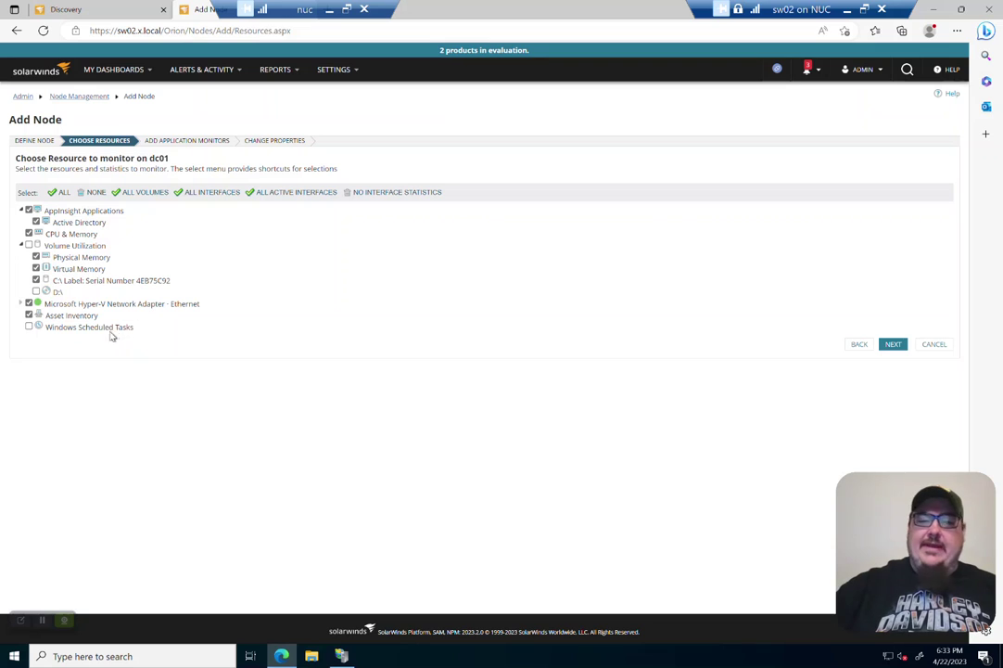
{"action": "left_click", "coordinate": [36, 268]}
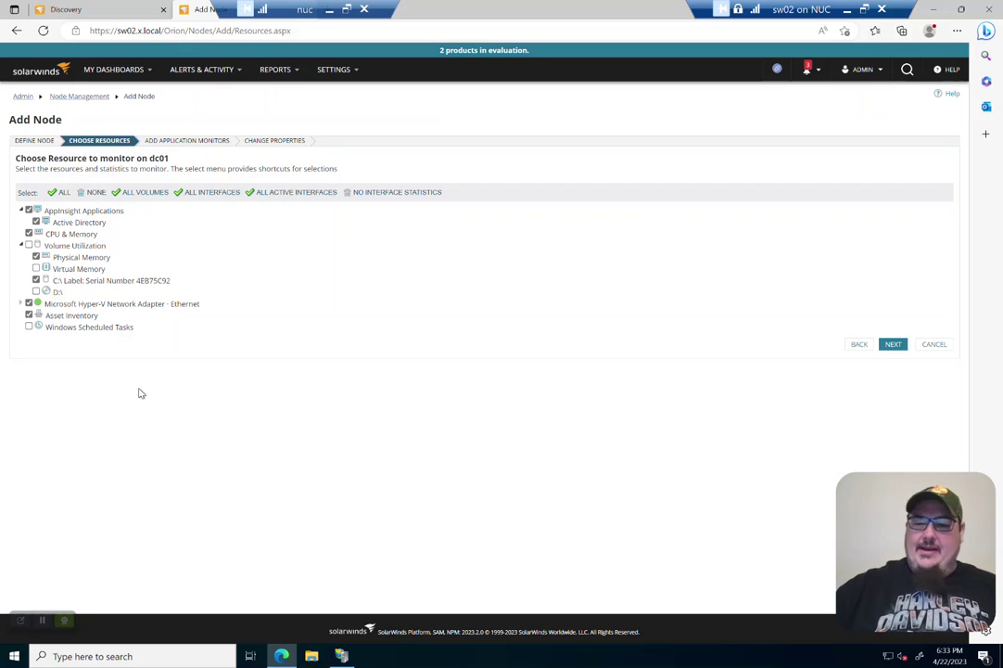
{"action": "left_click", "coordinate": [892, 345]}
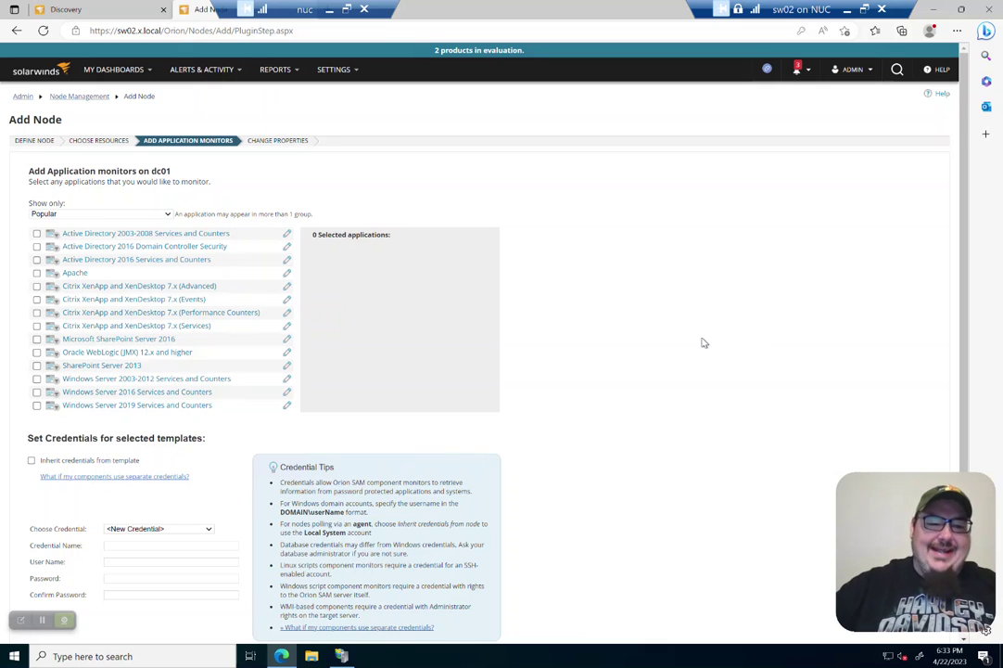
Step: Filter the application monitor templates to show all categories
{"action": "scroll", "coordinate": [129, 297], "scroll_direction": "down", "scroll_amount": 2}
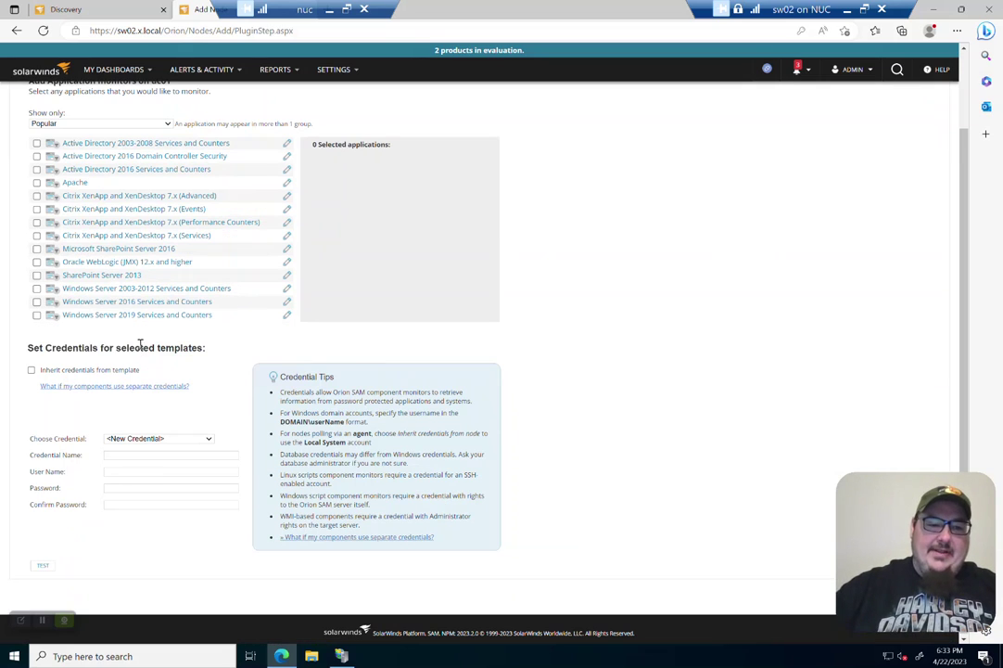
{"action": "left_click", "coordinate": [101, 123]}
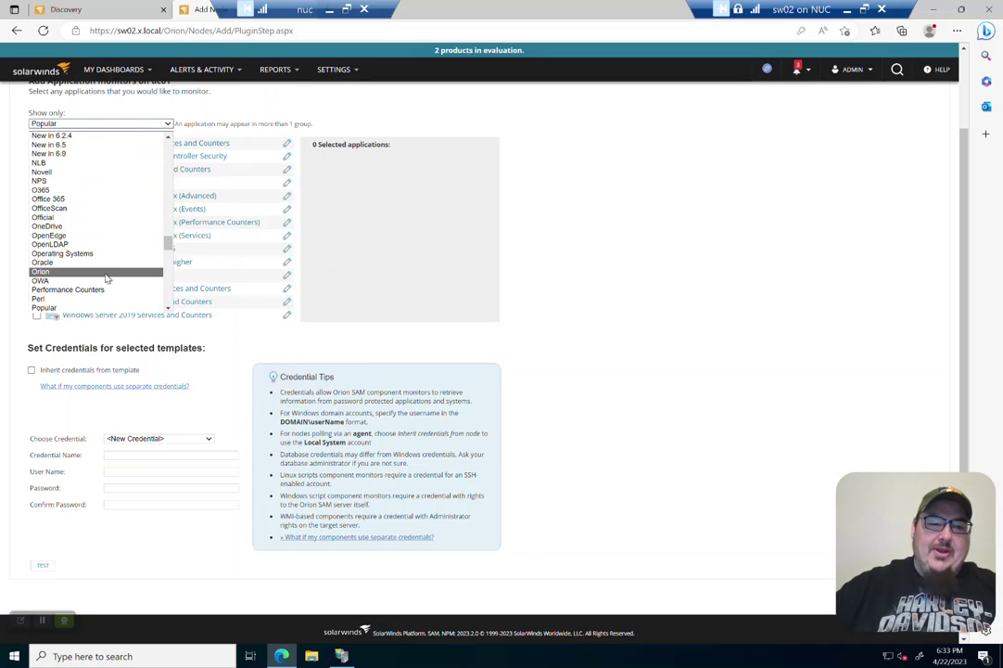
{"action": "scroll", "coordinate": [140, 213], "scroll_direction": "up", "scroll_amount": 15}
{"action": "scroll", "coordinate": [134, 139], "scroll_direction": "down", "scroll_amount": 10}
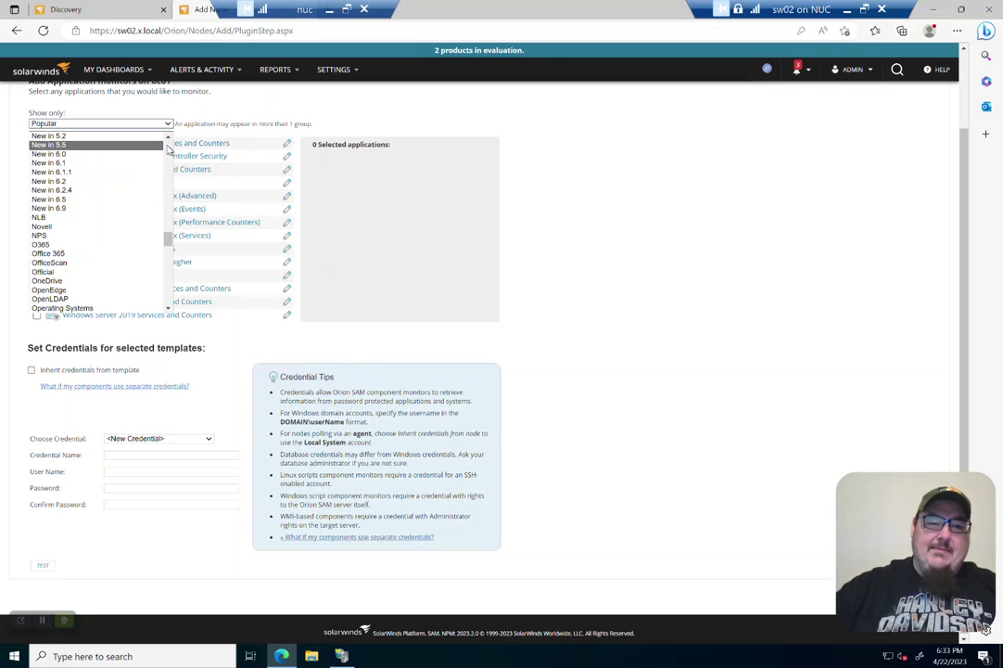
{"action": "scroll", "coordinate": [168, 149], "scroll_direction": "up", "scroll_amount": 10}
{"action": "left_click", "coordinate": [123, 139]}
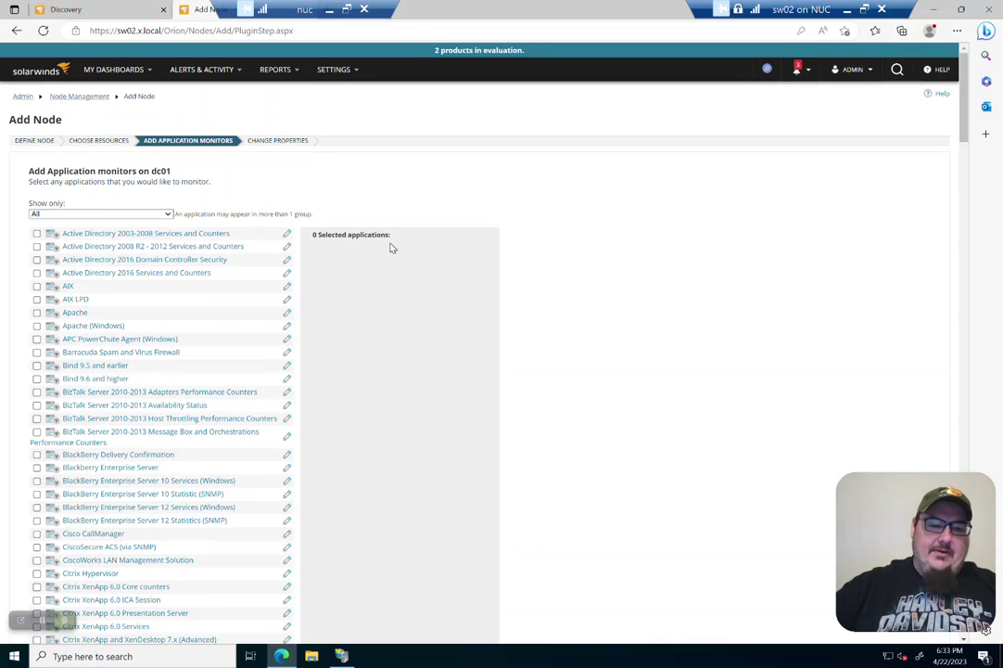
Step: Tick 'Inherit credentials from template' and advance to the Change Properties step
{"action": "scroll", "coordinate": [376, 361], "scroll_direction": "down", "scroll_amount": 10}
{"action": "scroll", "coordinate": [374, 384], "scroll_direction": "down", "scroll_amount": 10}
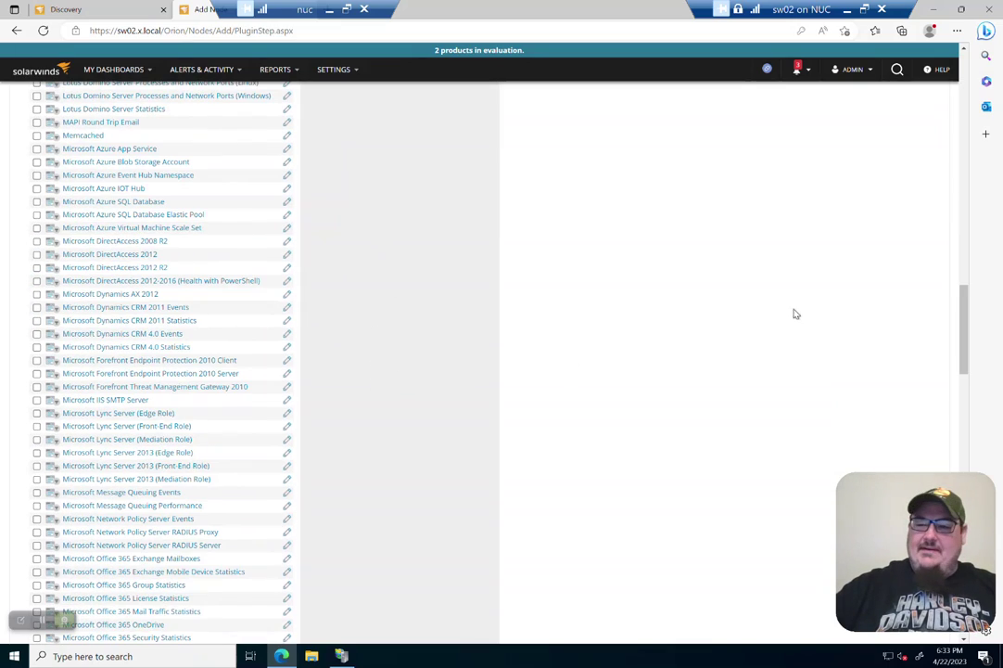
{"action": "left_click_drag", "start_coordinate": [963, 302], "coordinate": [983, 612]}
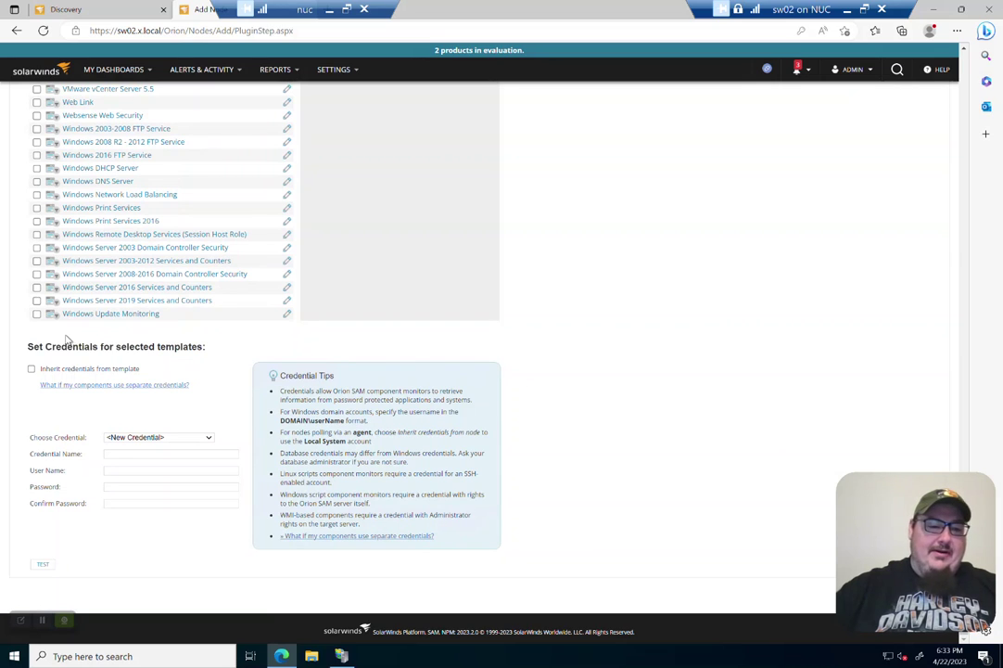
{"action": "left_click", "coordinate": [31, 369]}
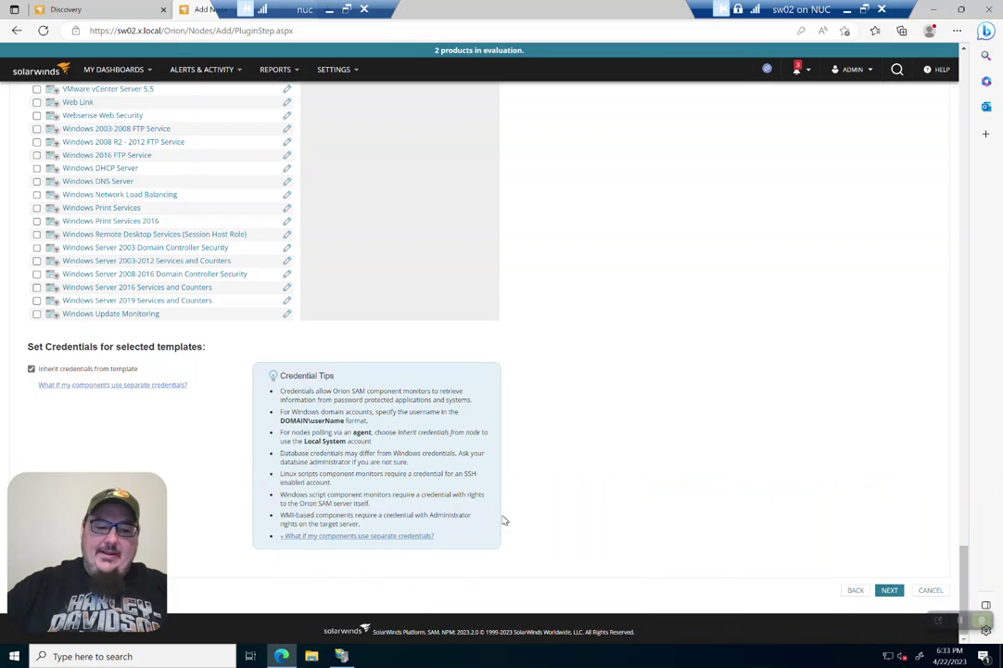
{"action": "left_click", "coordinate": [889, 590]}
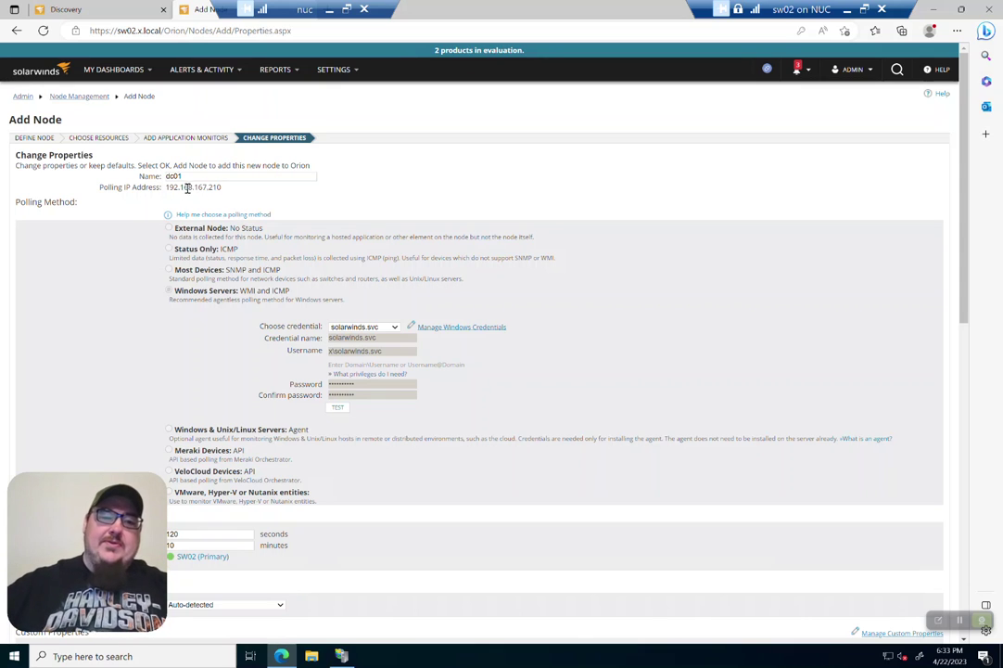
Step: Rename the node to a descriptive domain controller name
{"action": "left_click", "coordinate": [269, 175]}
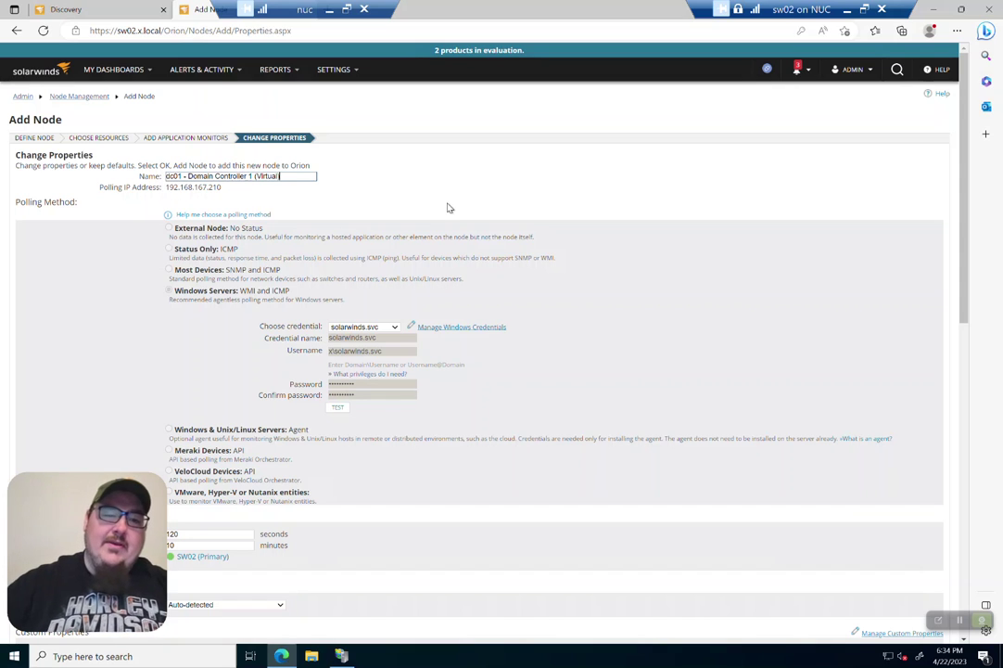
{"action": "scroll", "coordinate": [566, 386], "scroll_direction": "down", "scroll_amount": 5}
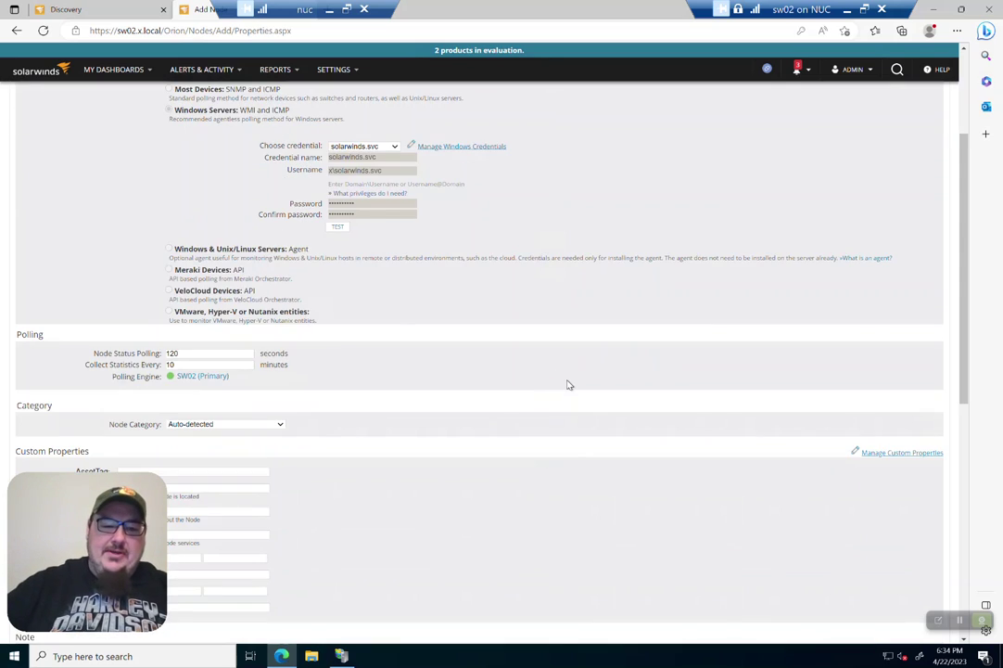
{"action": "scroll", "coordinate": [567, 388], "scroll_direction": "up", "scroll_amount": 1}
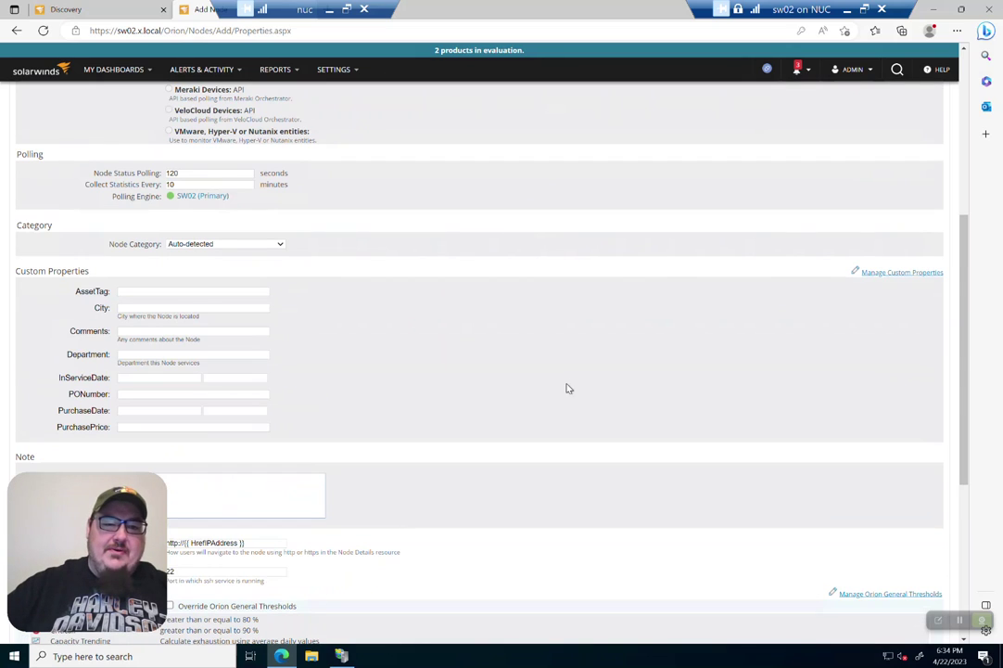
Step: Set Node Status Polling to 720 seconds and clear the Collect Statistics Every value
{"action": "double_click", "coordinate": [183, 173]}
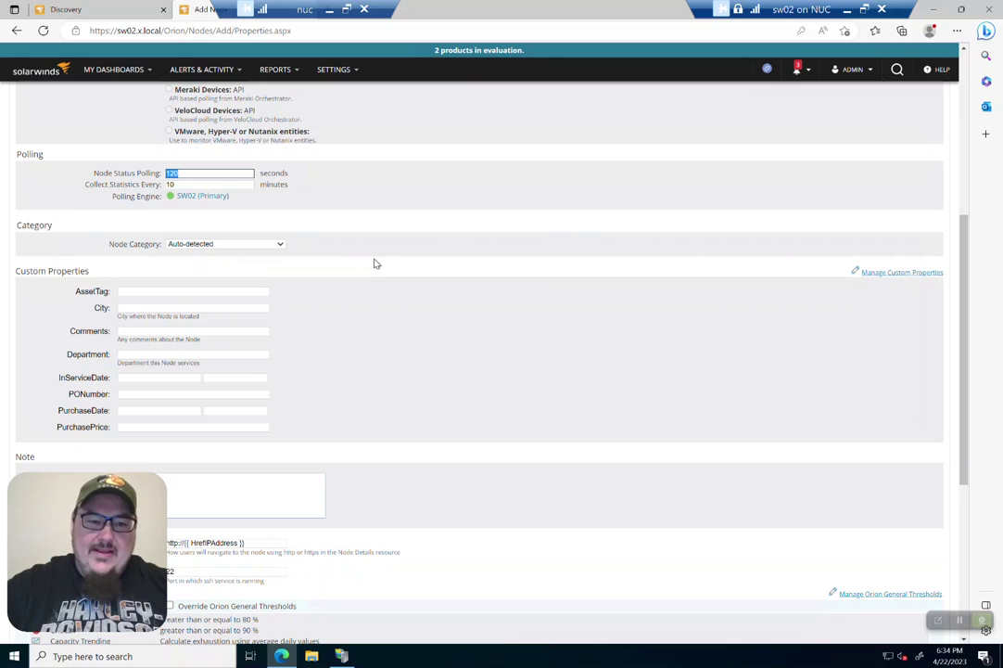
{"action": "type", "text": "720"}
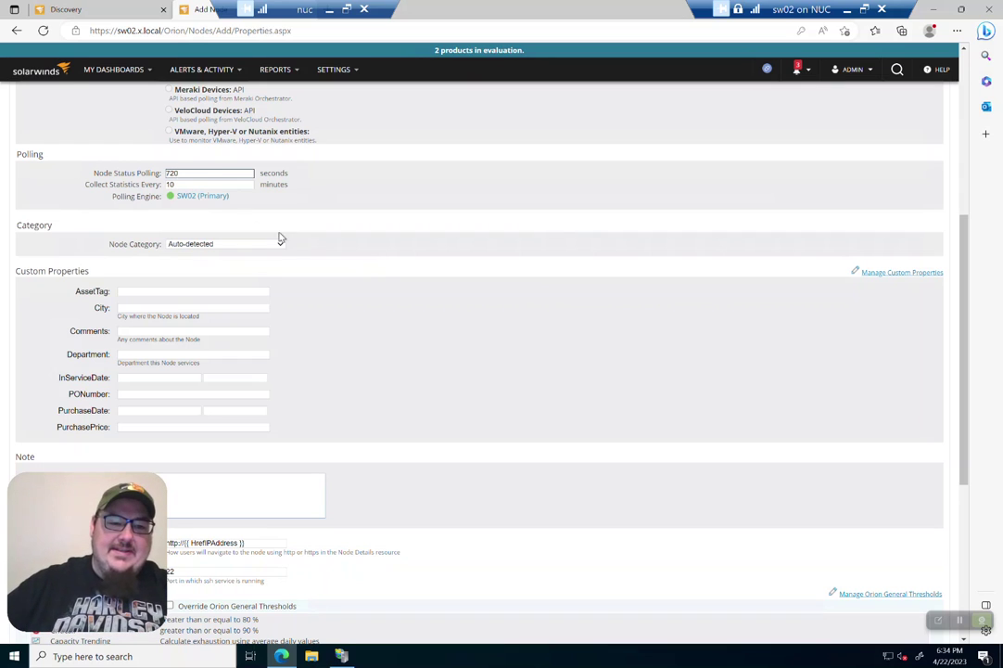
{"action": "key", "text": "Tab"}
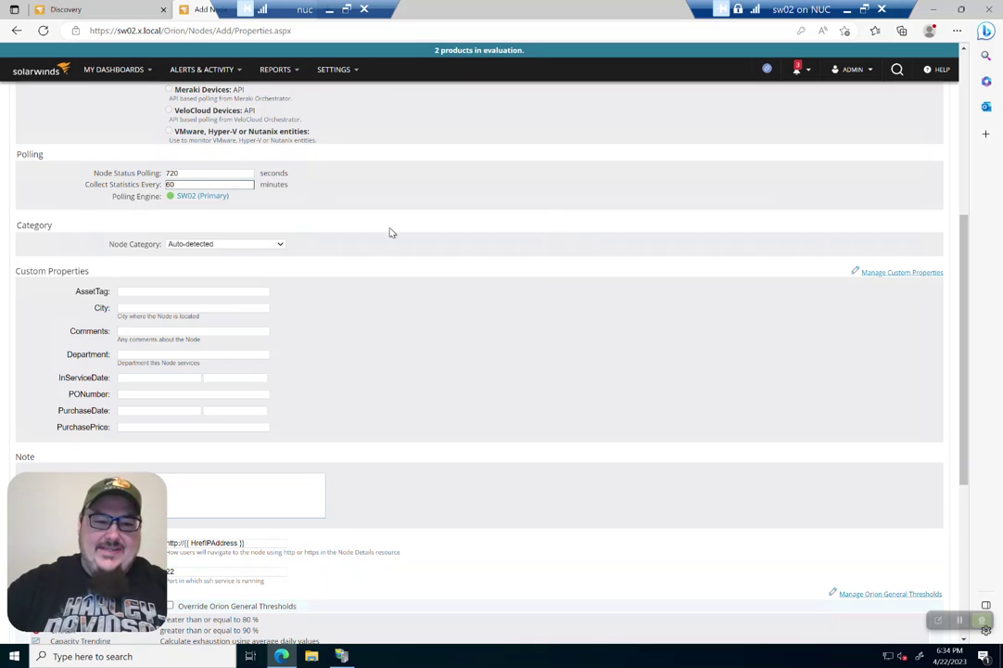
{"action": "key", "text": "BackSpace"}
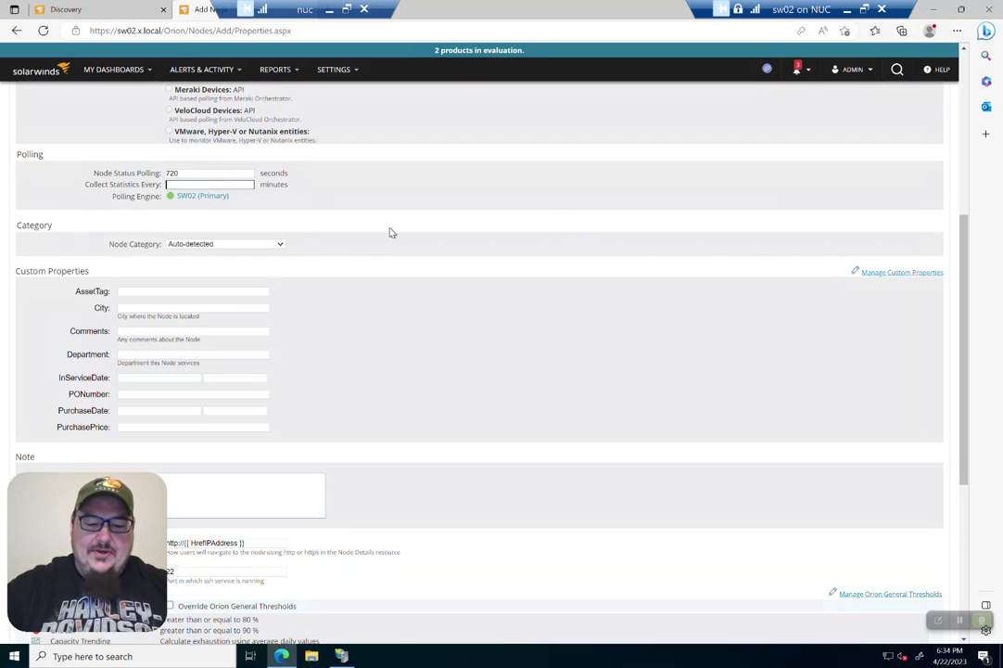
Step: Launch Calculator with calc, compute 60 × 12 = 720, then close it
{"action": "key", "text": "super+r"}
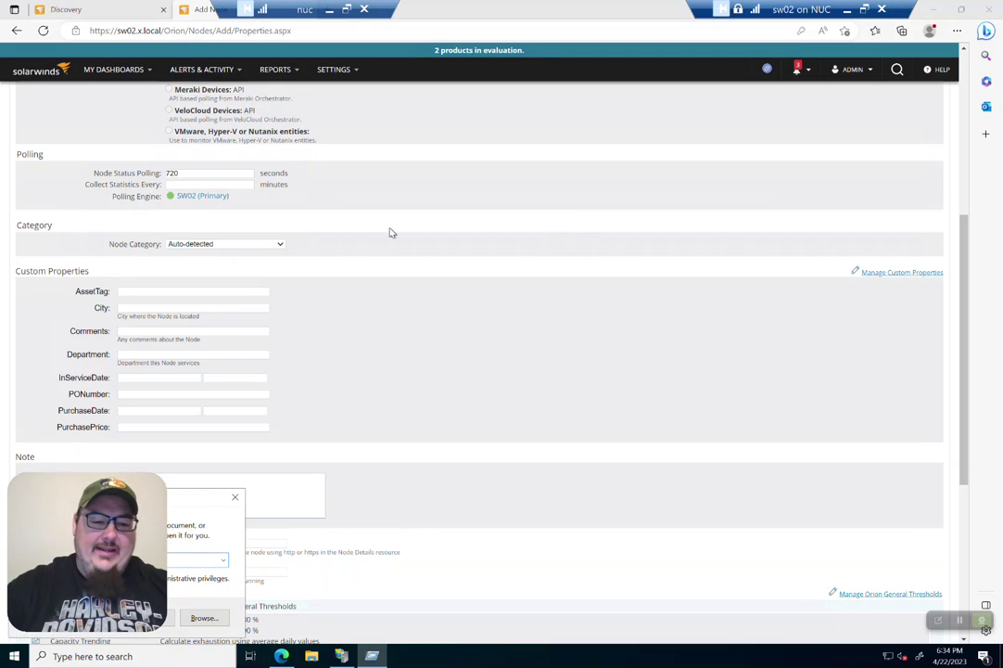
{"action": "type", "text": "calc"}
{"action": "key", "text": "Return"}
{"action": "type", "text": "60"}
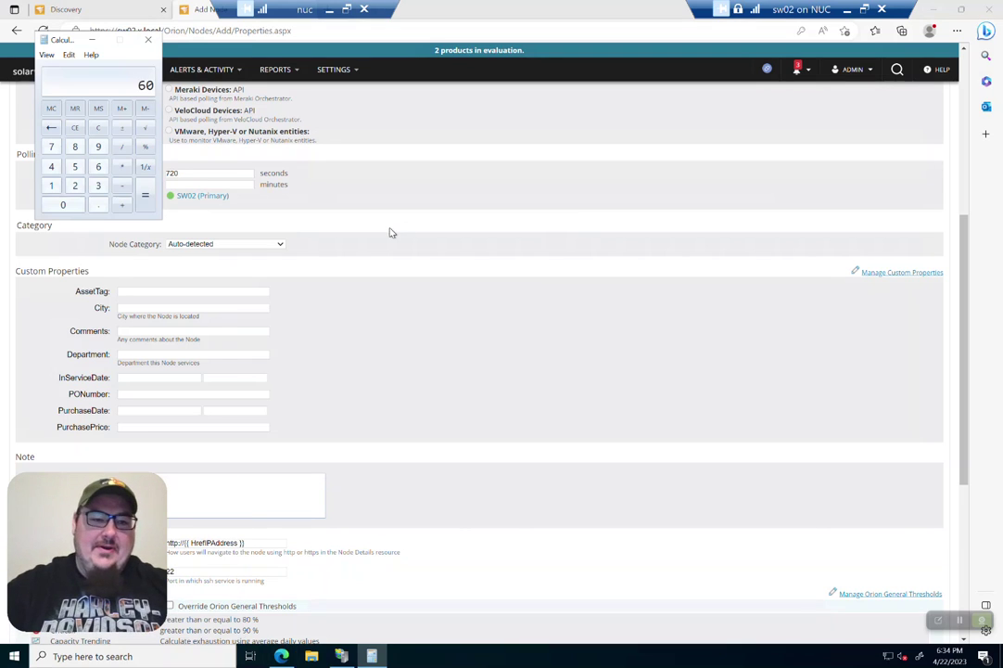
{"action": "type", "text": "60"}
{"action": "key", "text": "BackSpace"}
{"action": "key", "text": "BackSpace"}
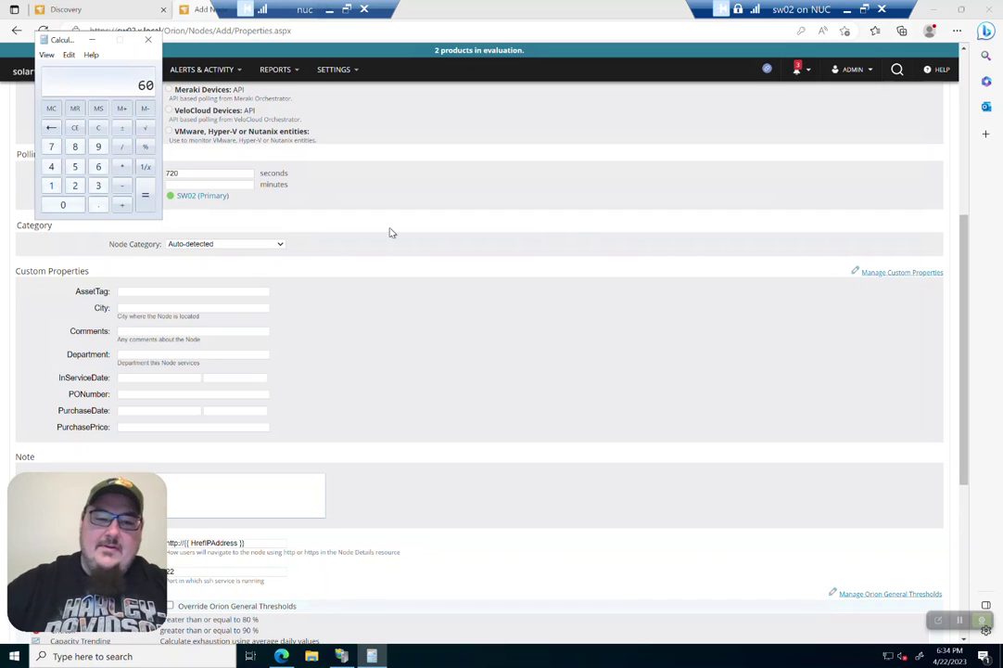
{"action": "left_click", "coordinate": [122, 166]}
{"action": "left_click", "coordinate": [52, 186]}
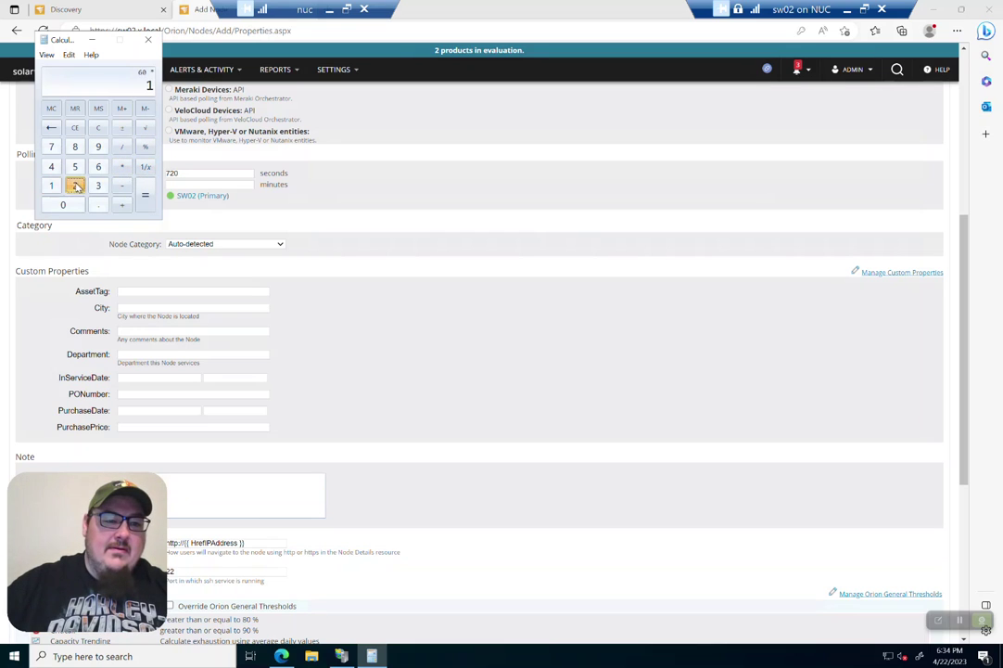
{"action": "left_click", "coordinate": [75, 186]}
{"action": "left_click", "coordinate": [144, 195]}
{"action": "left_click", "coordinate": [149, 41]}
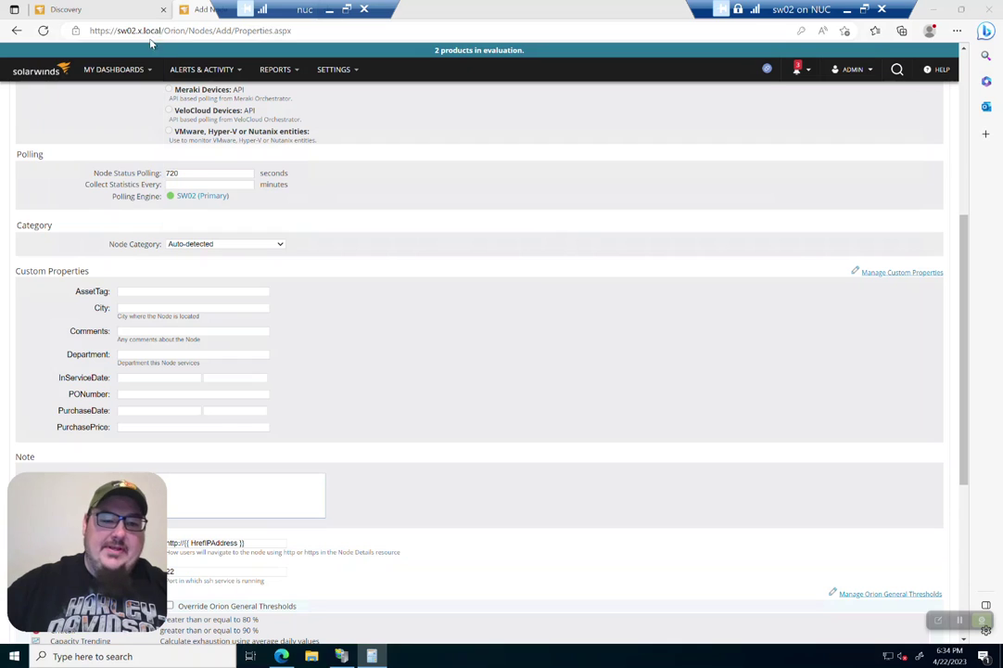
Step: Enter 720 minutes for Collect Statistics Every, add dc01, and acknowledge the success alert
{"action": "left_click", "coordinate": [180, 184]}
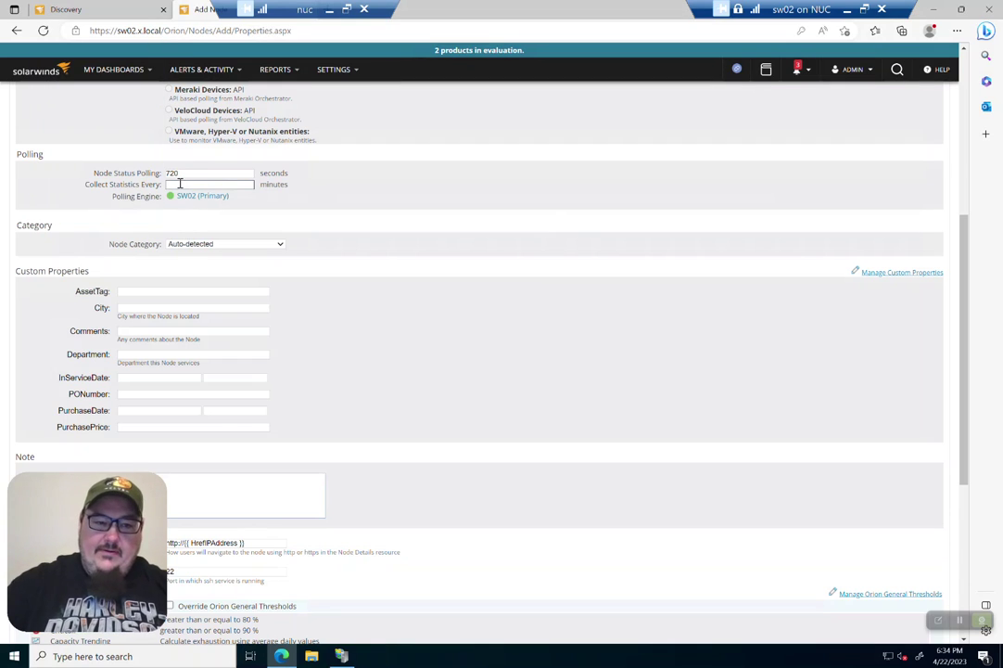
{"action": "type", "text": "720"}
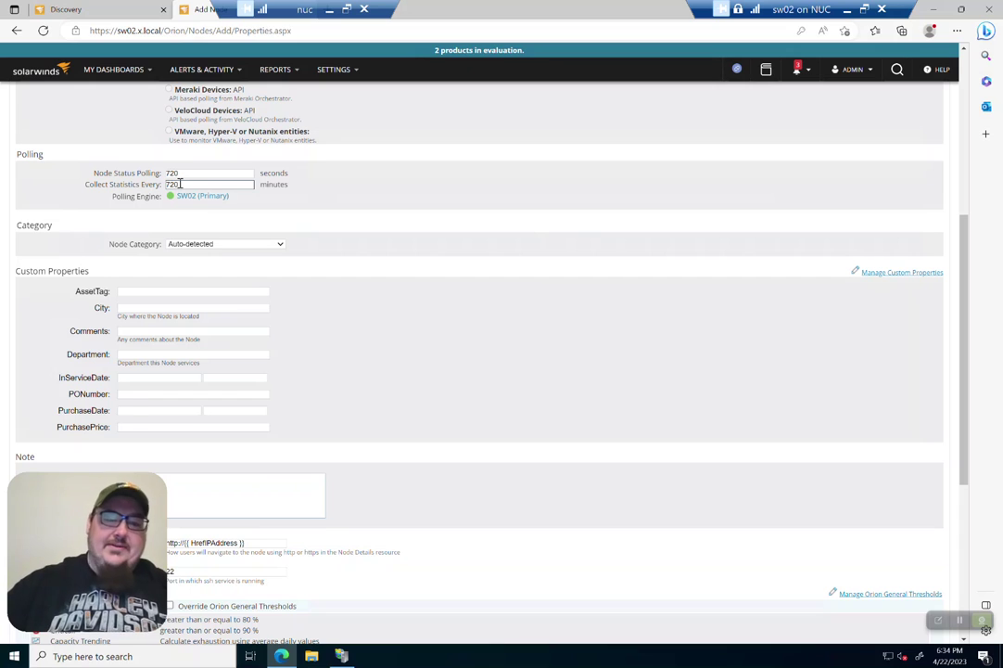
{"action": "scroll", "coordinate": [372, 445], "scroll_direction": "down", "scroll_amount": 5}
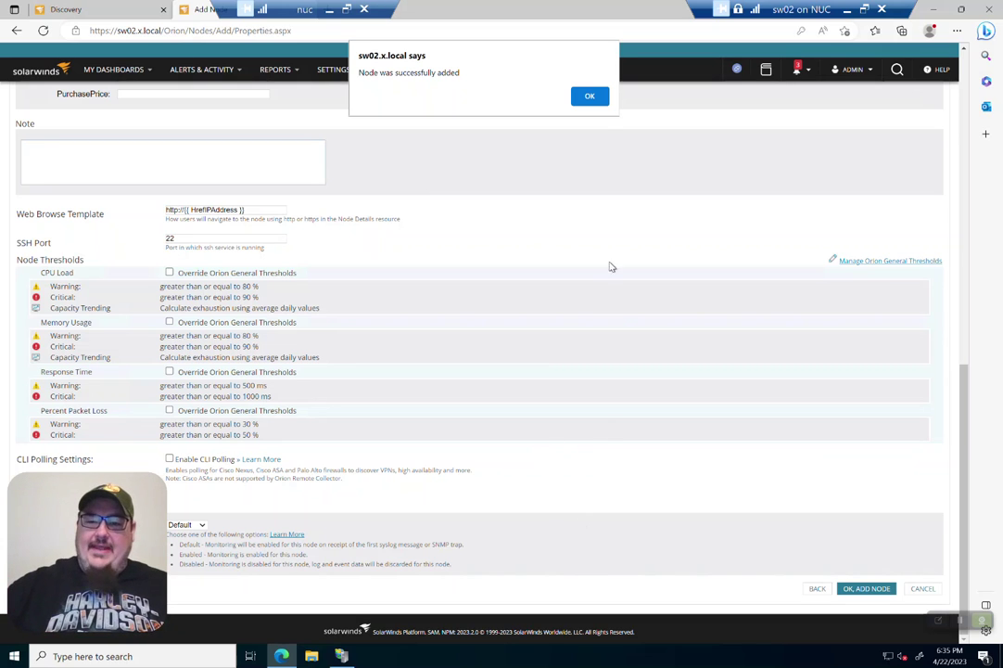
{"action": "left_click", "coordinate": [590, 96]}
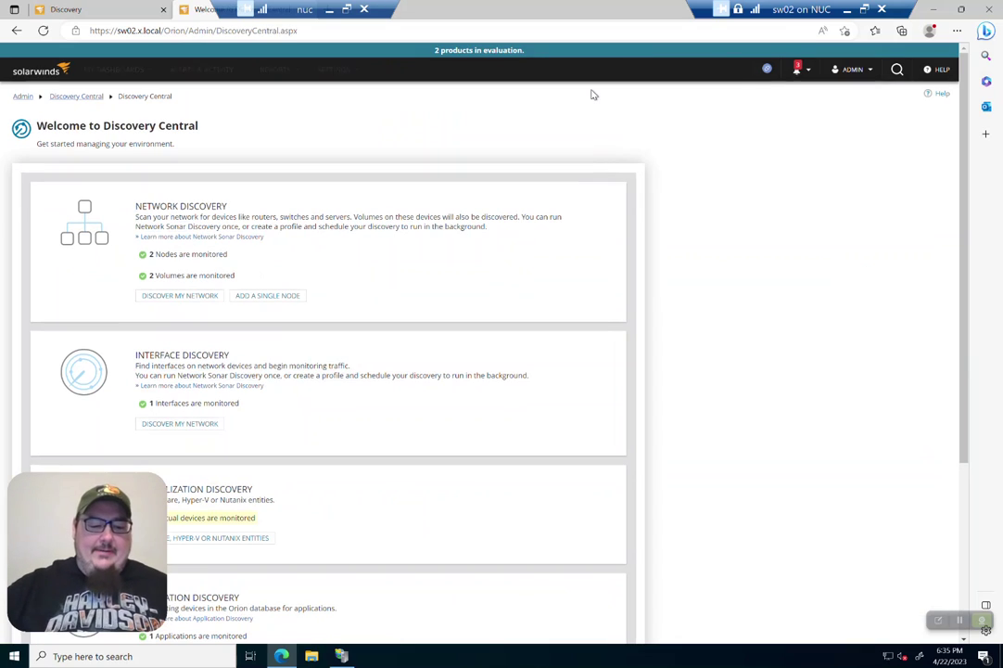